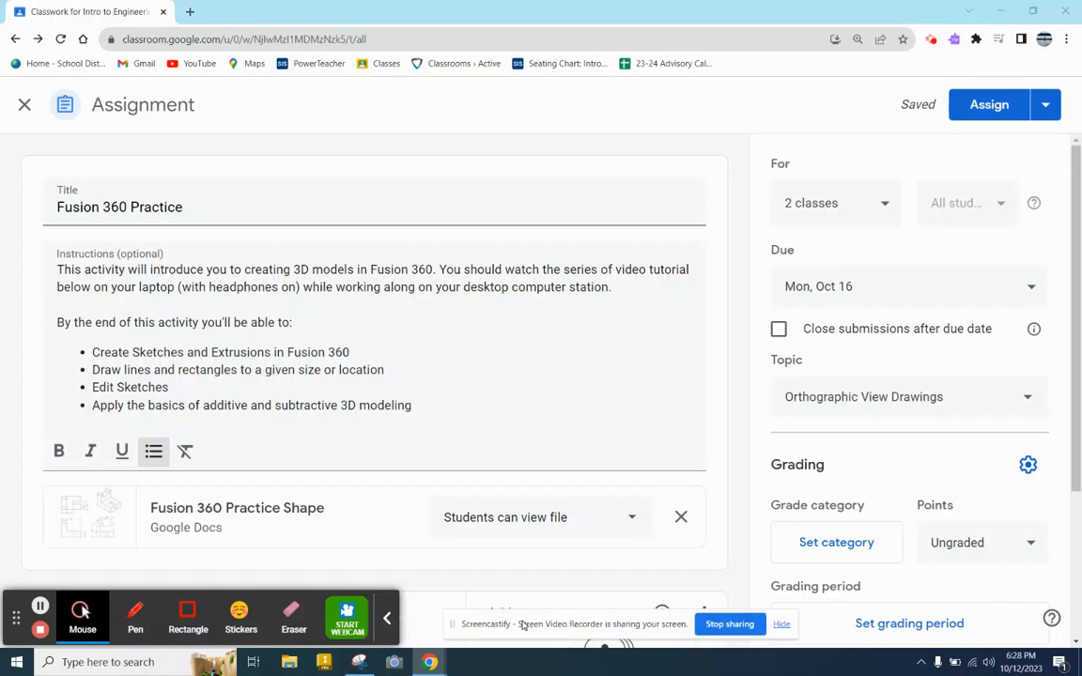
Minimize Chrome, discard the Multiview Drawing snip without saving, and launch Fusion 360
click(386, 617)
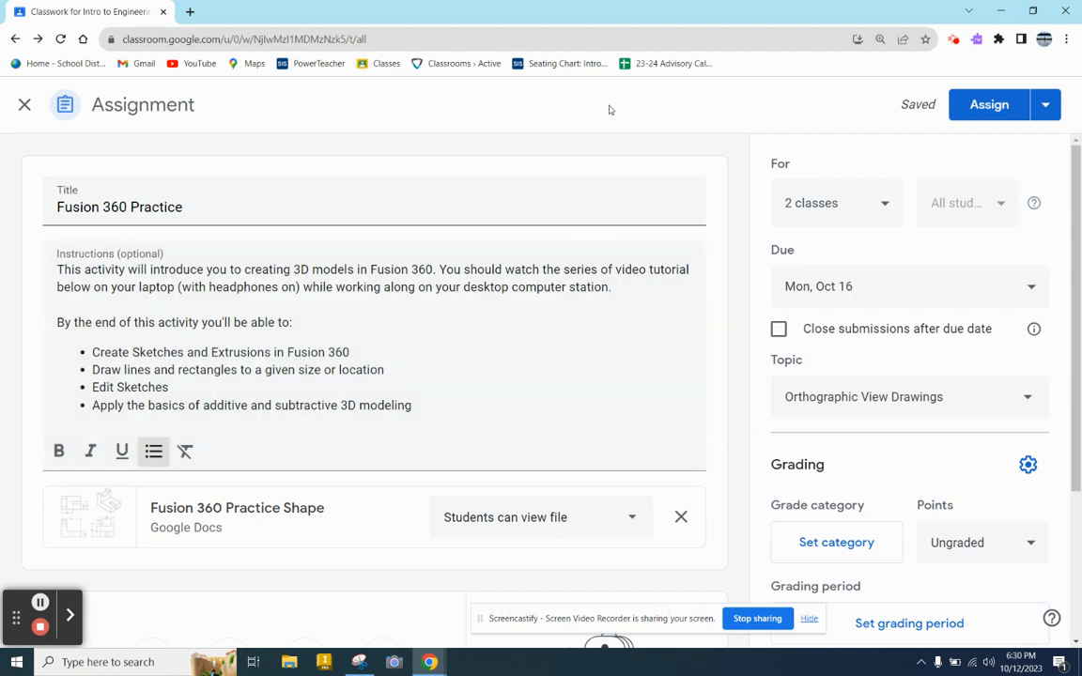
click(1000, 10)
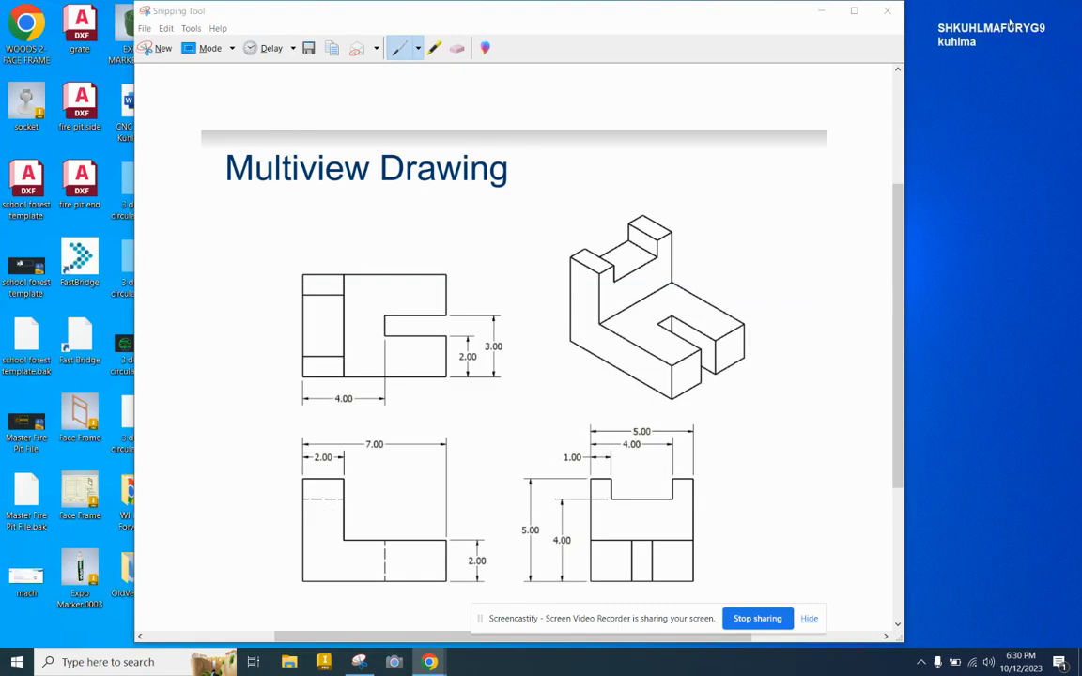
click(888, 10)
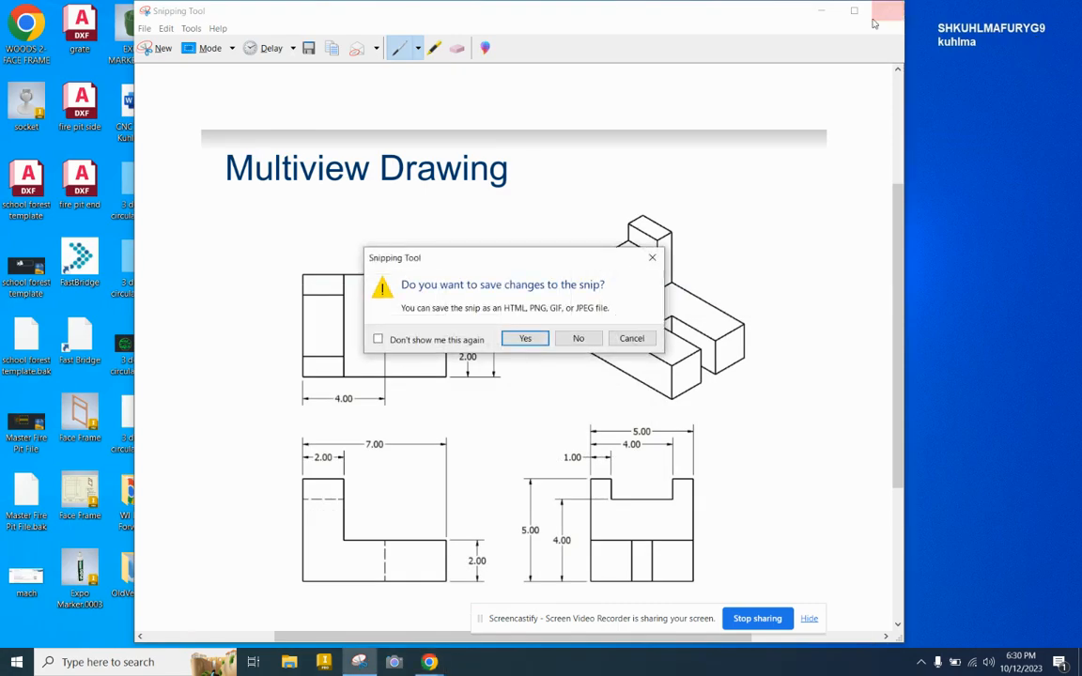
click(578, 338)
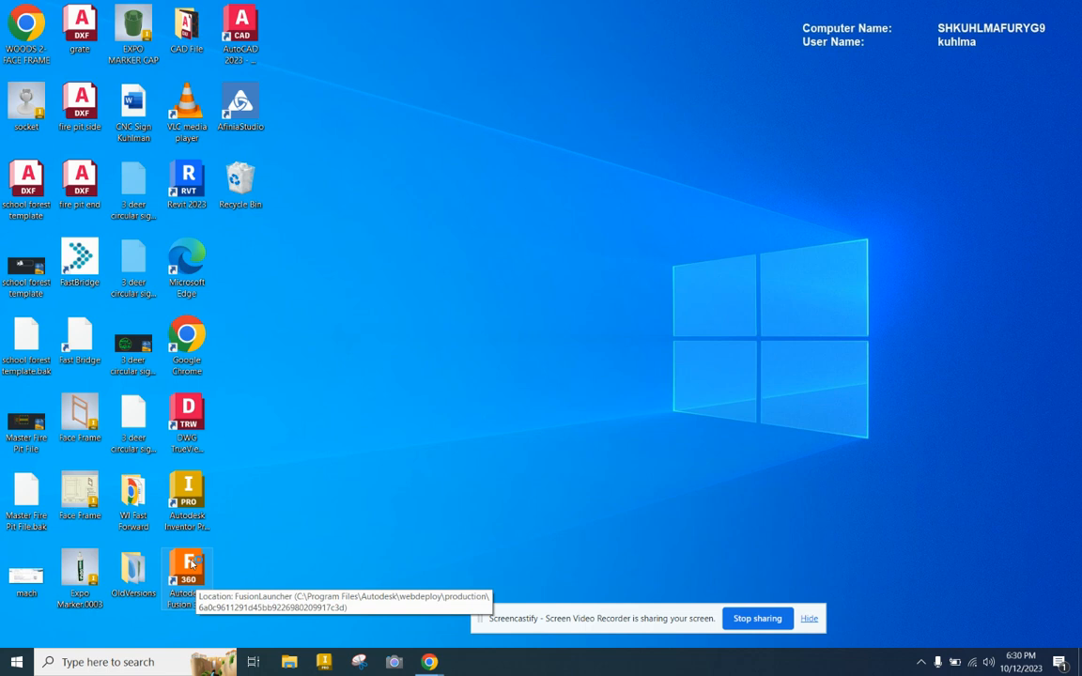
double_click(191, 564)
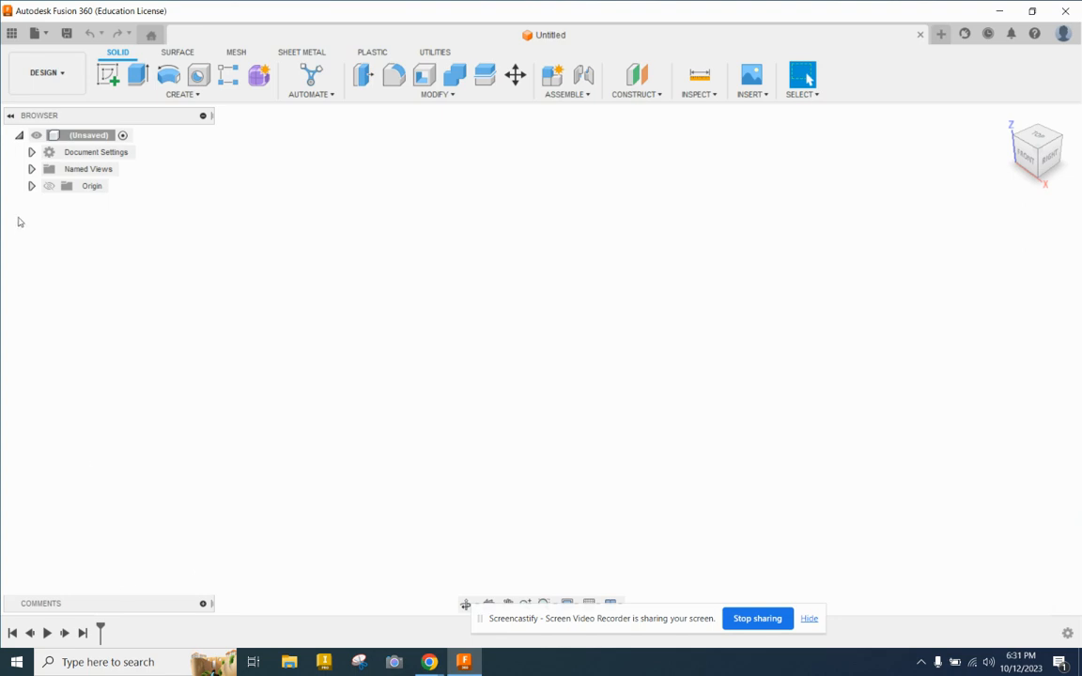
Keep Inch as the Unit Type in Document Settings and dock the Change Active Units panel
click(31, 151)
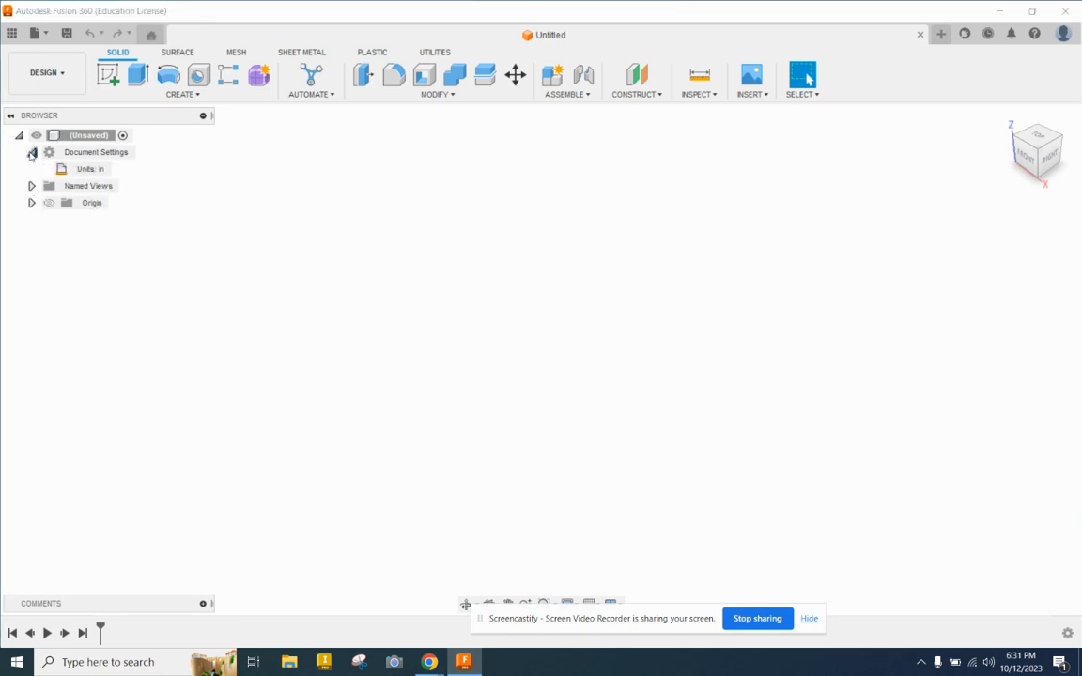
mouse_move(87, 169)
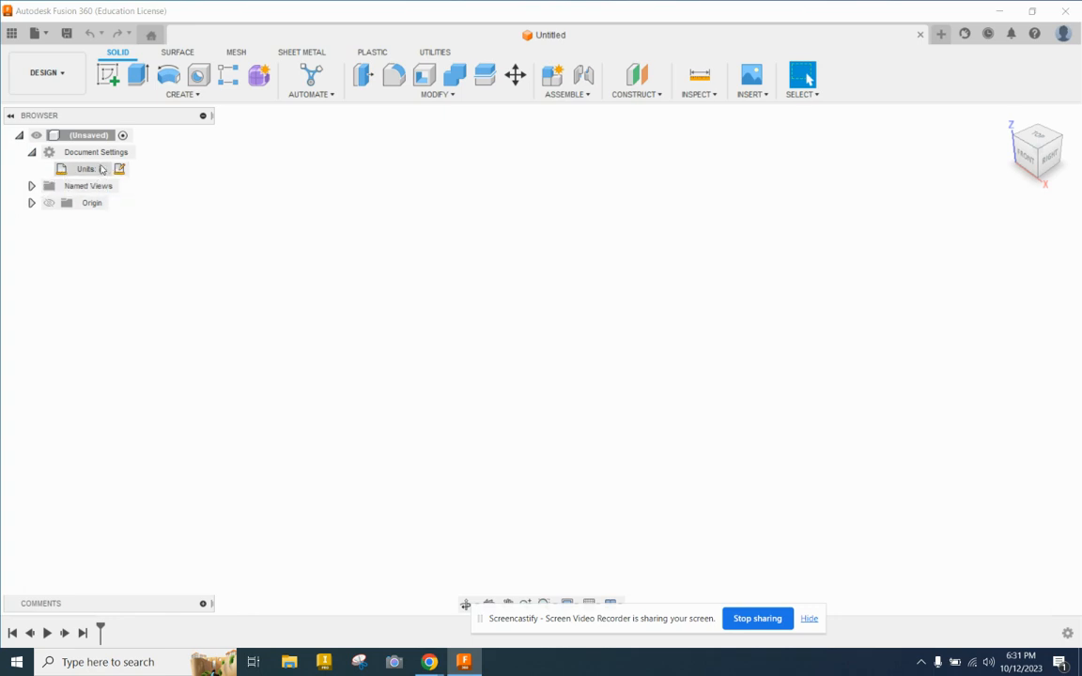
click(119, 169)
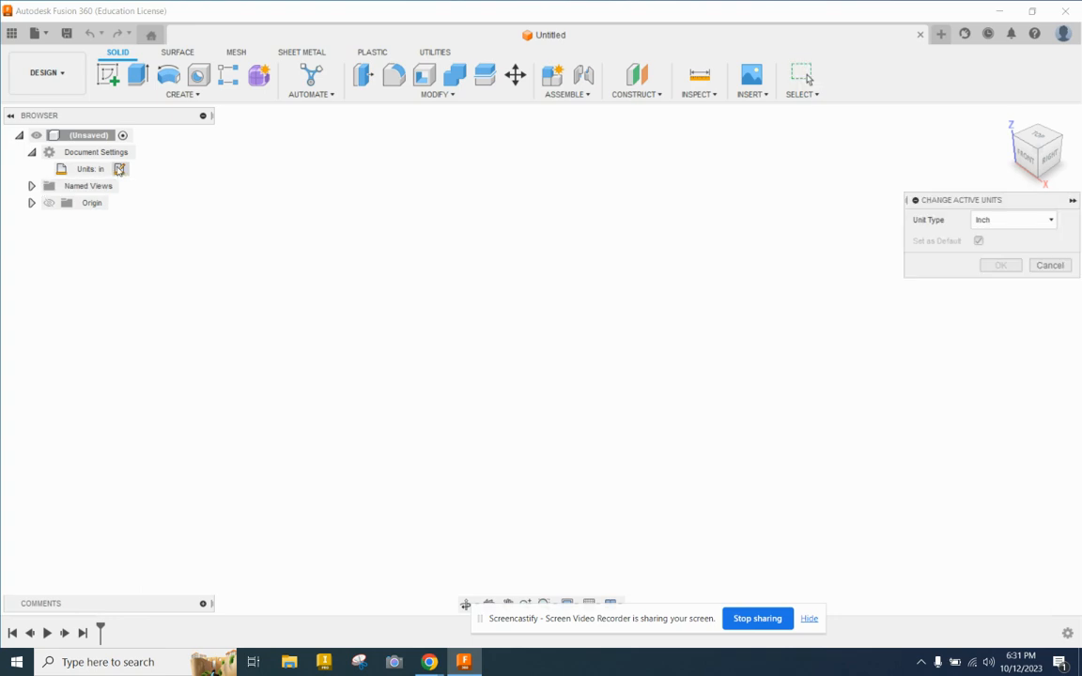
click(1051, 219)
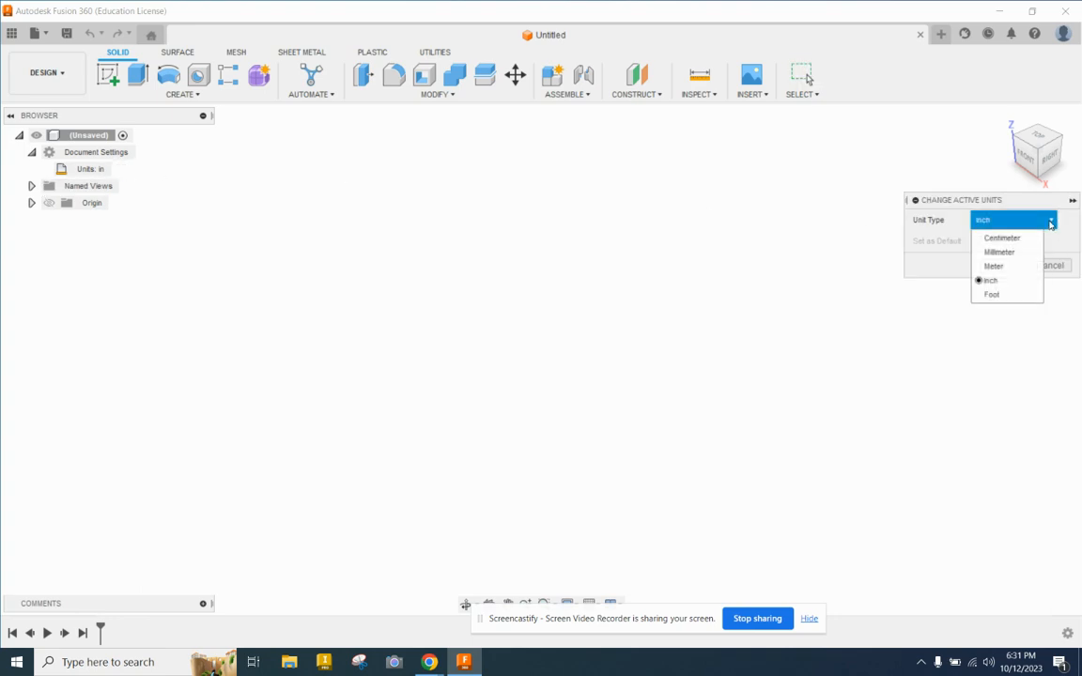
click(992, 280)
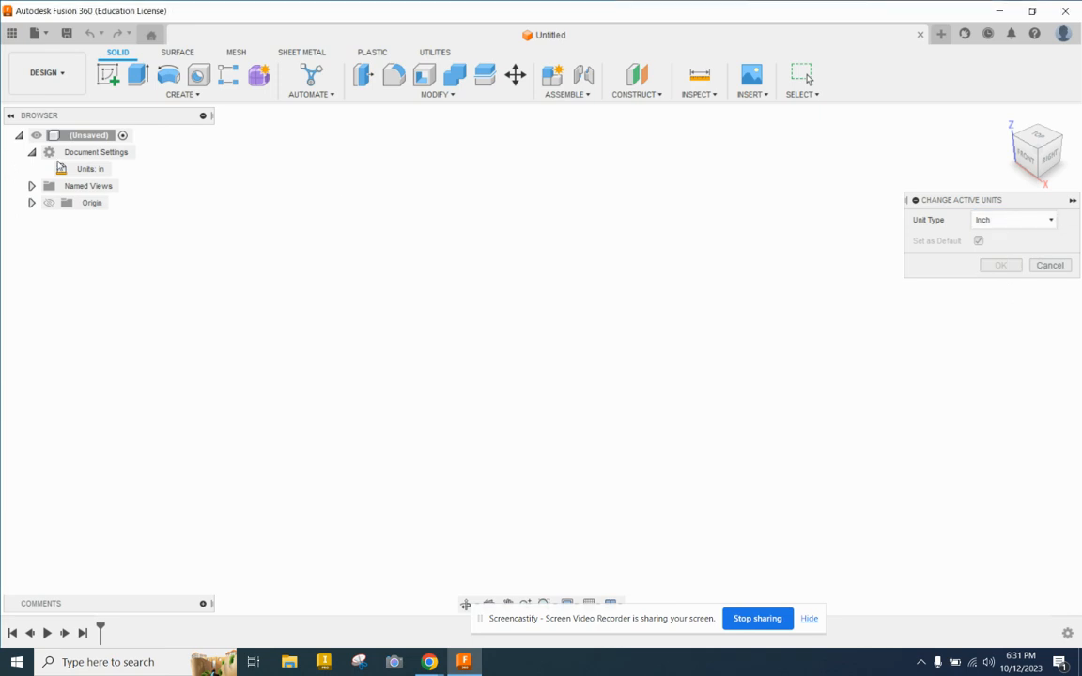
mouse_move(1036, 150)
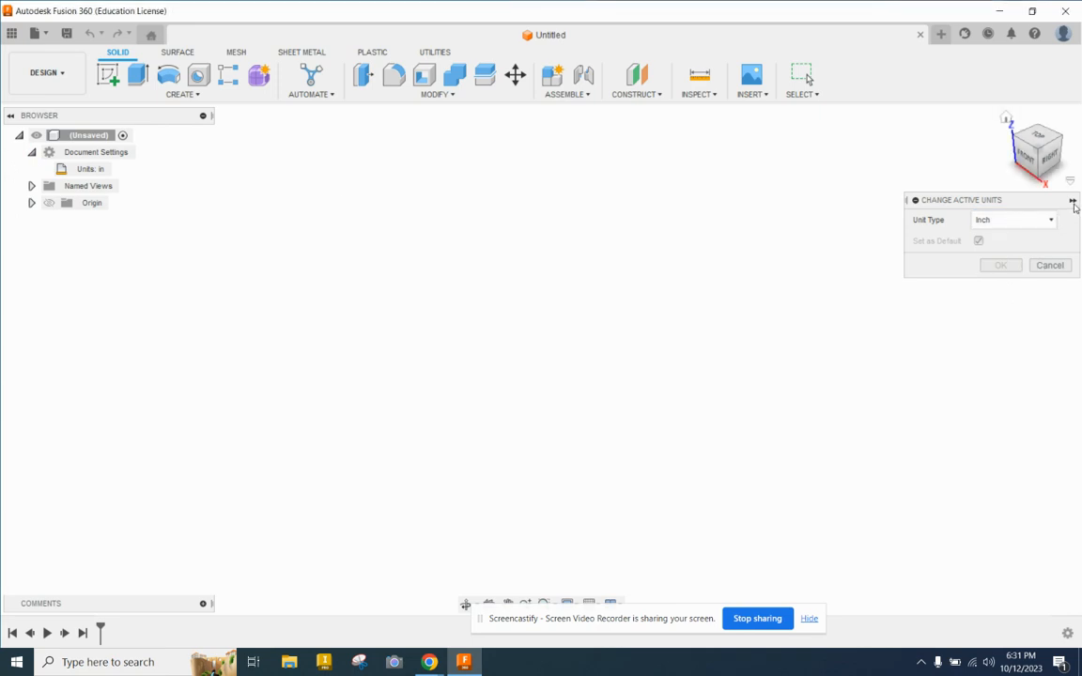
click(915, 200)
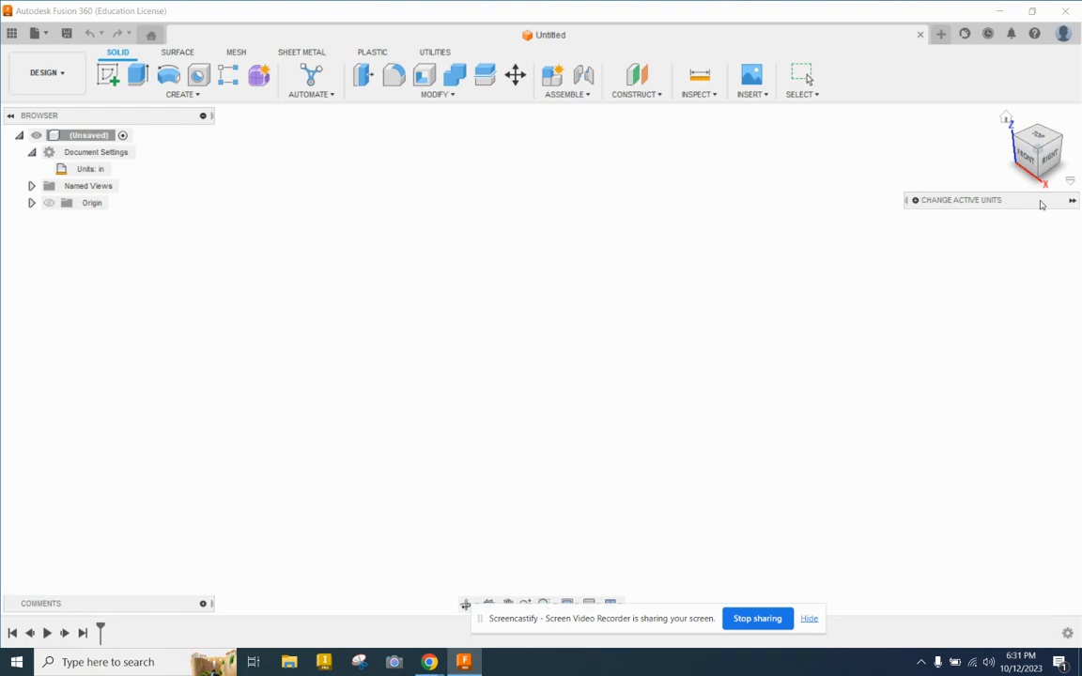
click(1072, 203)
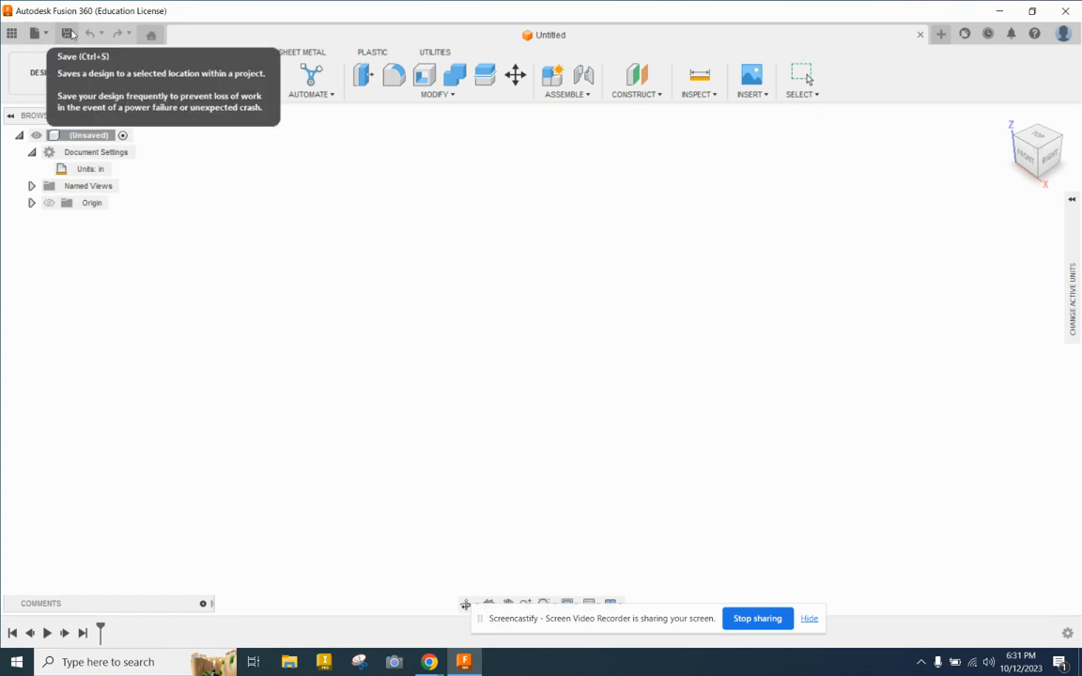
Start saving the design and expand the Location project list in the Save dialog
click(68, 34)
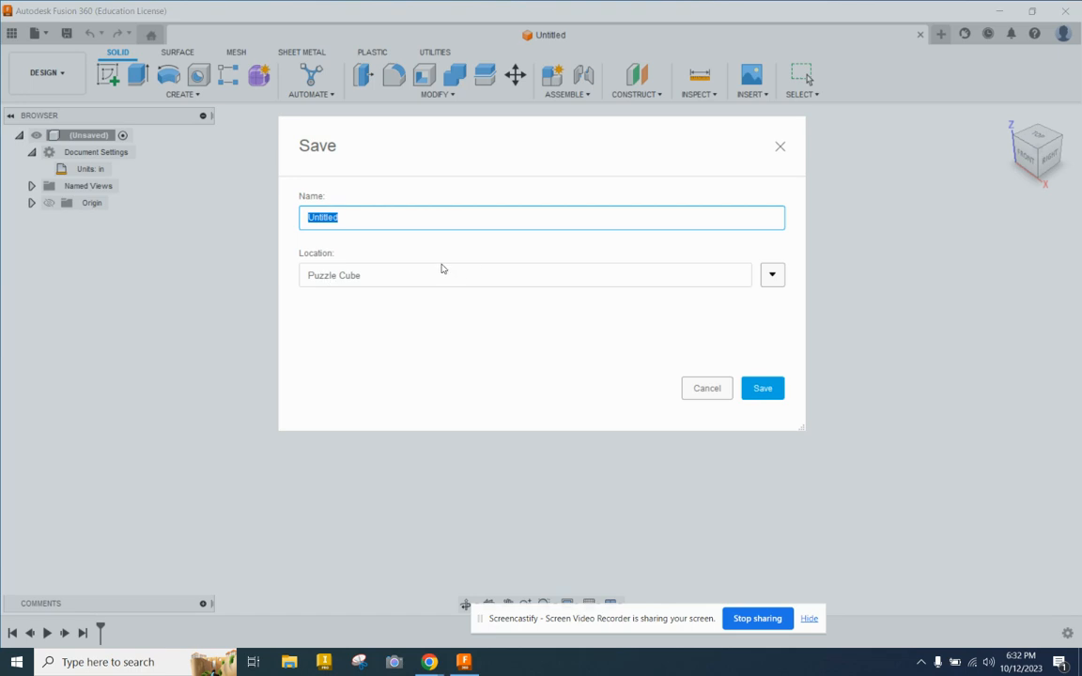
click(773, 275)
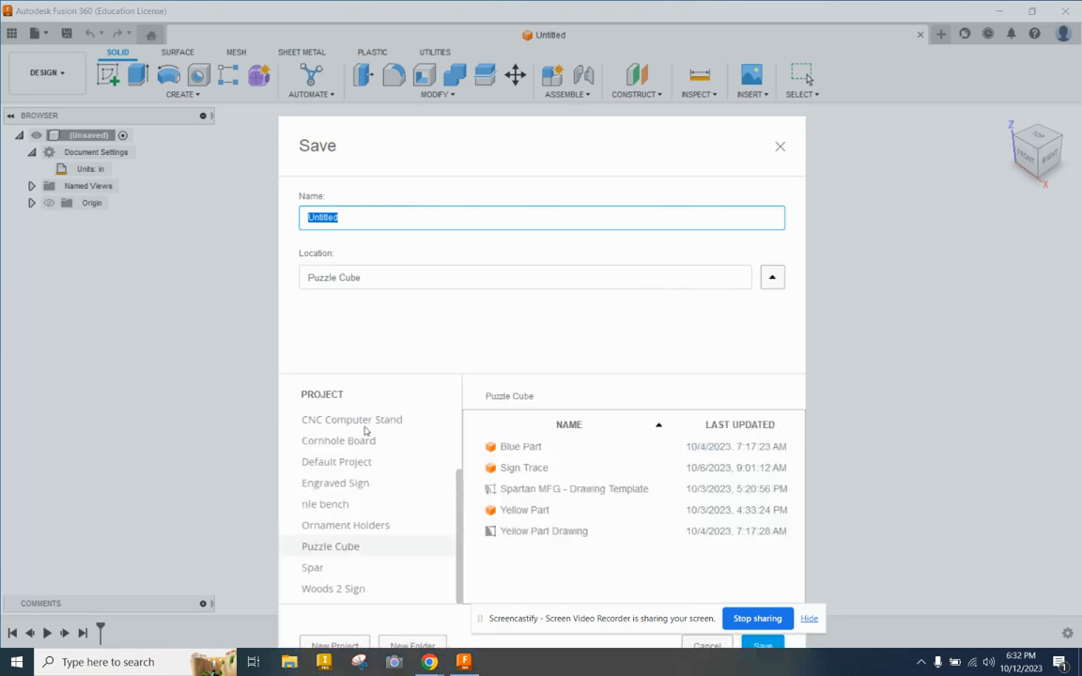
scroll(358, 481, up, 3)
drag(555, 138, 567, 21)
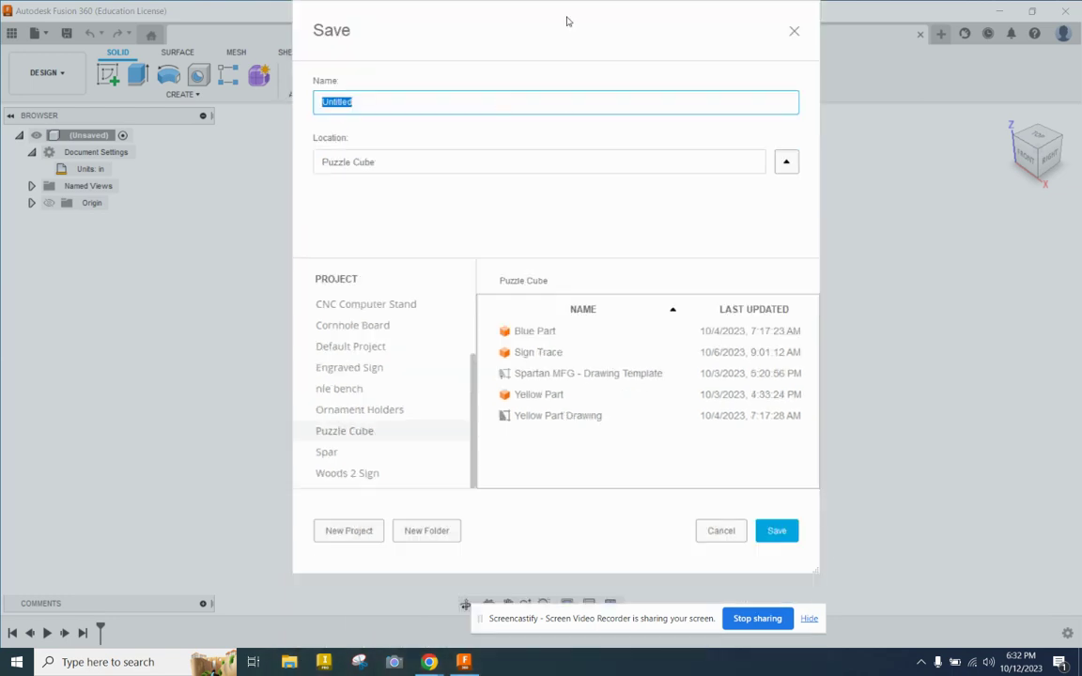
Create a new project named Fusion 360 Practice in the Save dialog
click(347, 531)
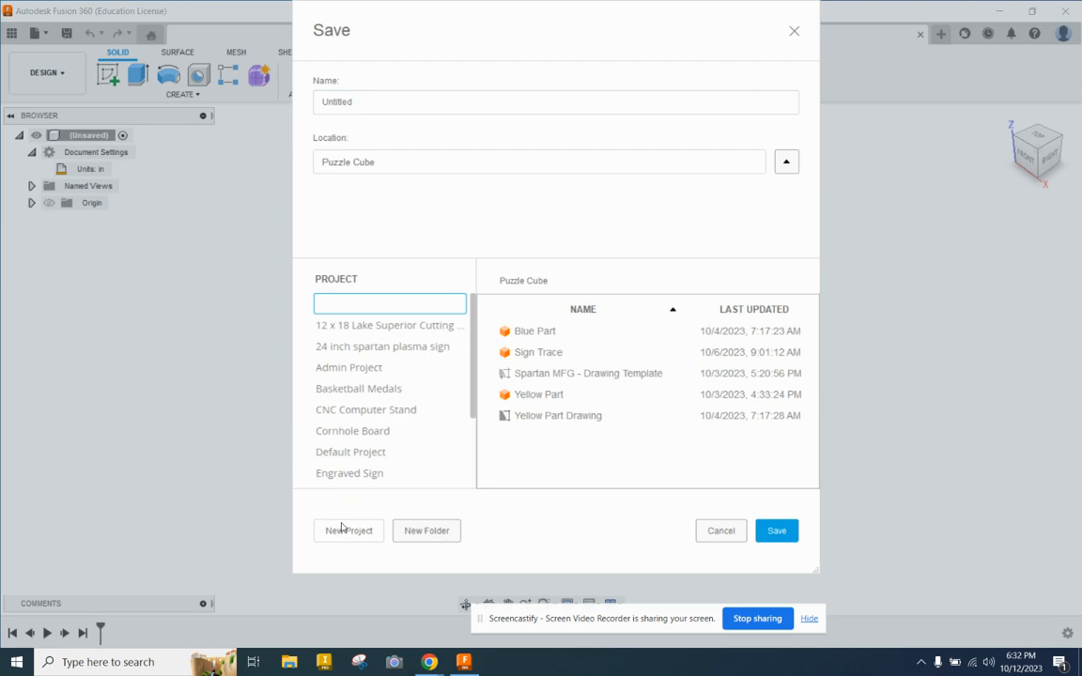
text(Fusion )
text(360 Pra)
text(ctice)
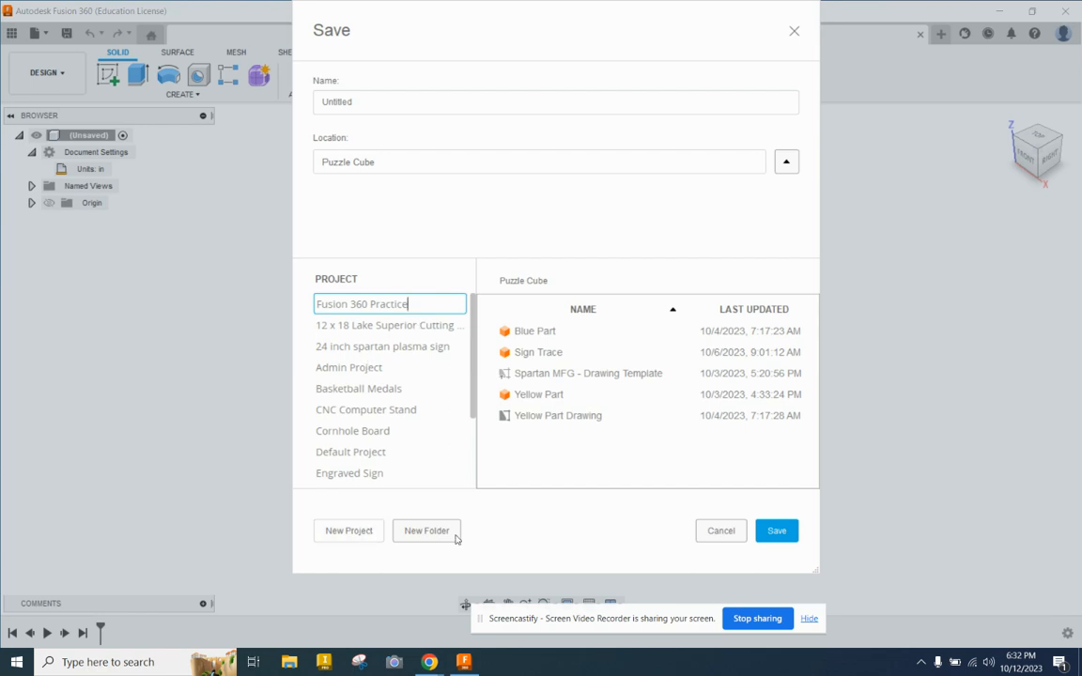
key(Return)
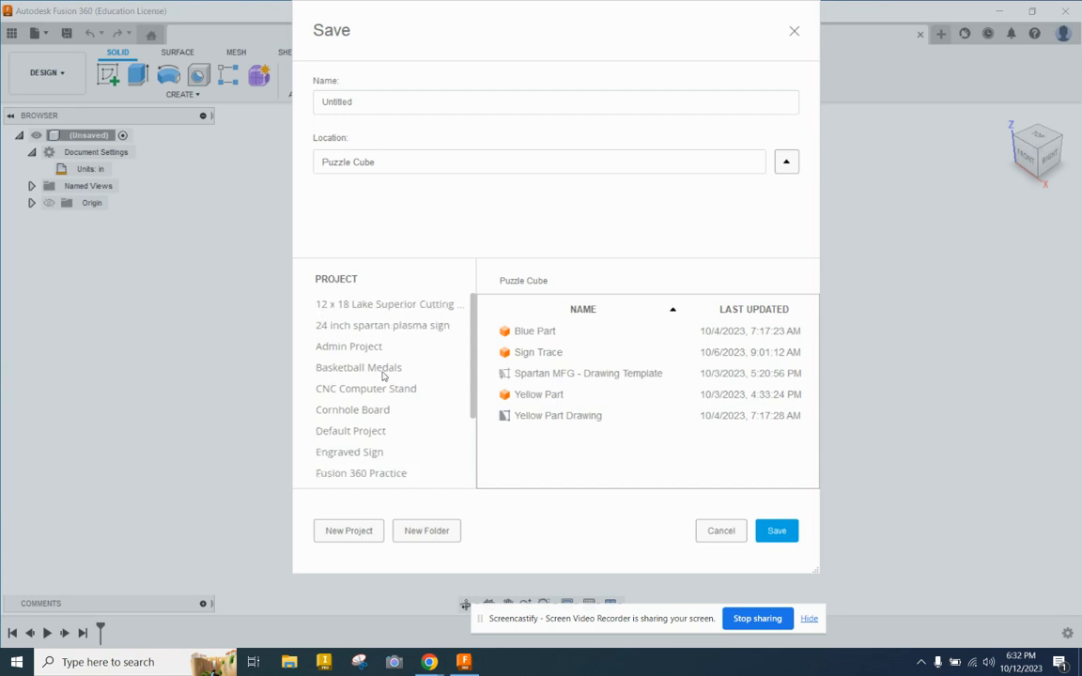
scroll(361, 427, down, 1)
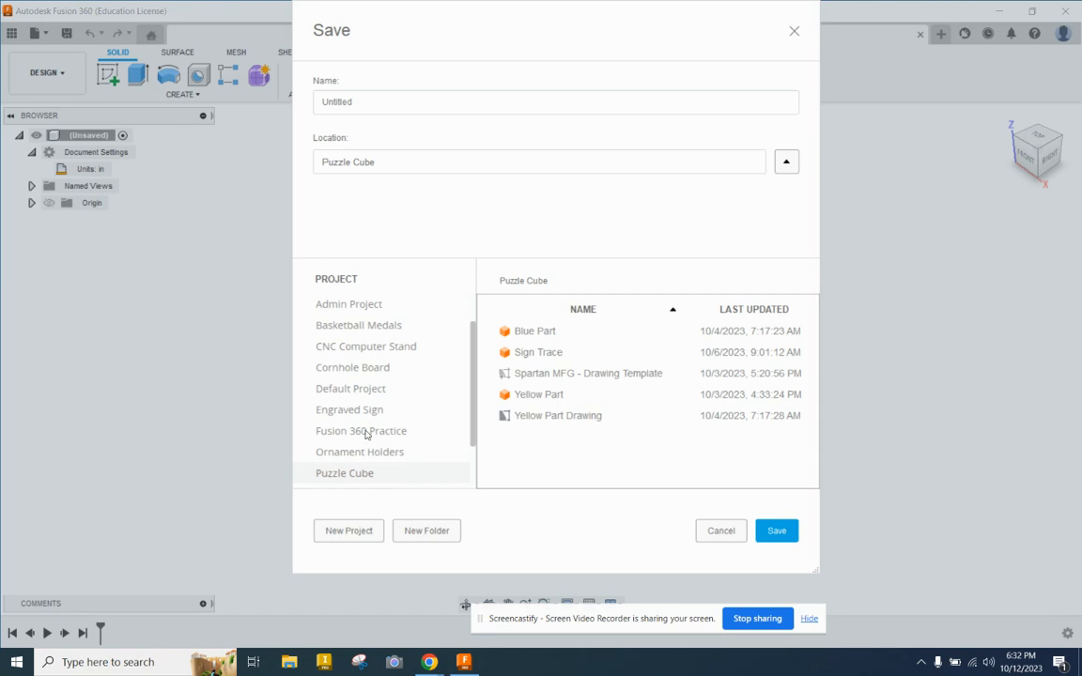
Choose Fusion 360 Practice as the location and select the existing name to replace with Subtractive Shape
click(364, 431)
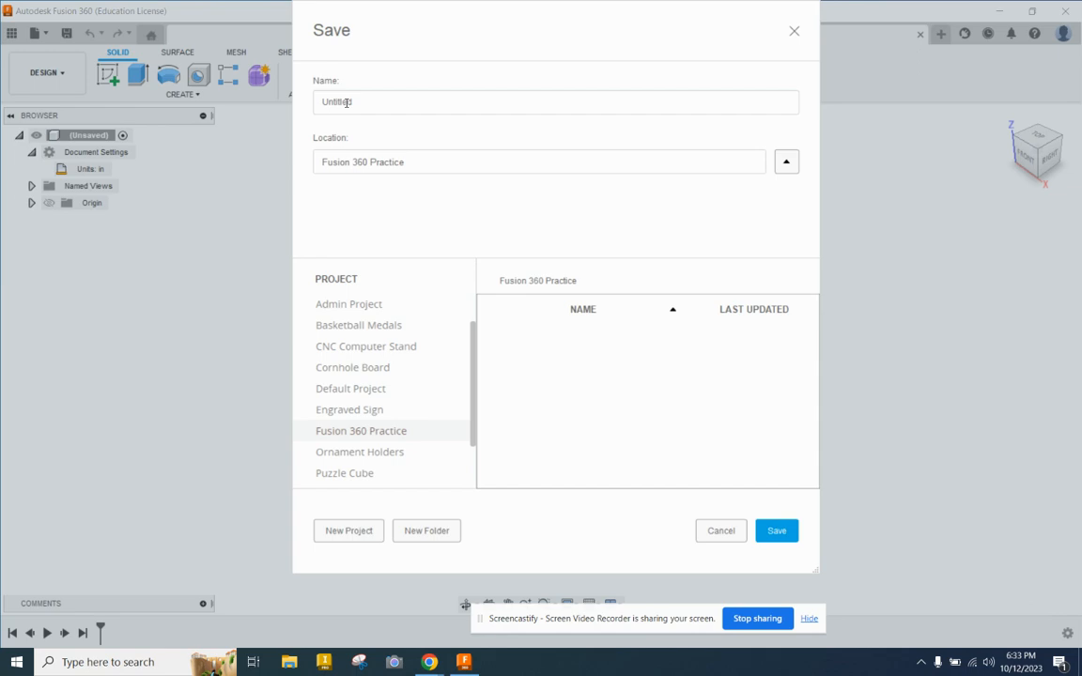
click(348, 102)
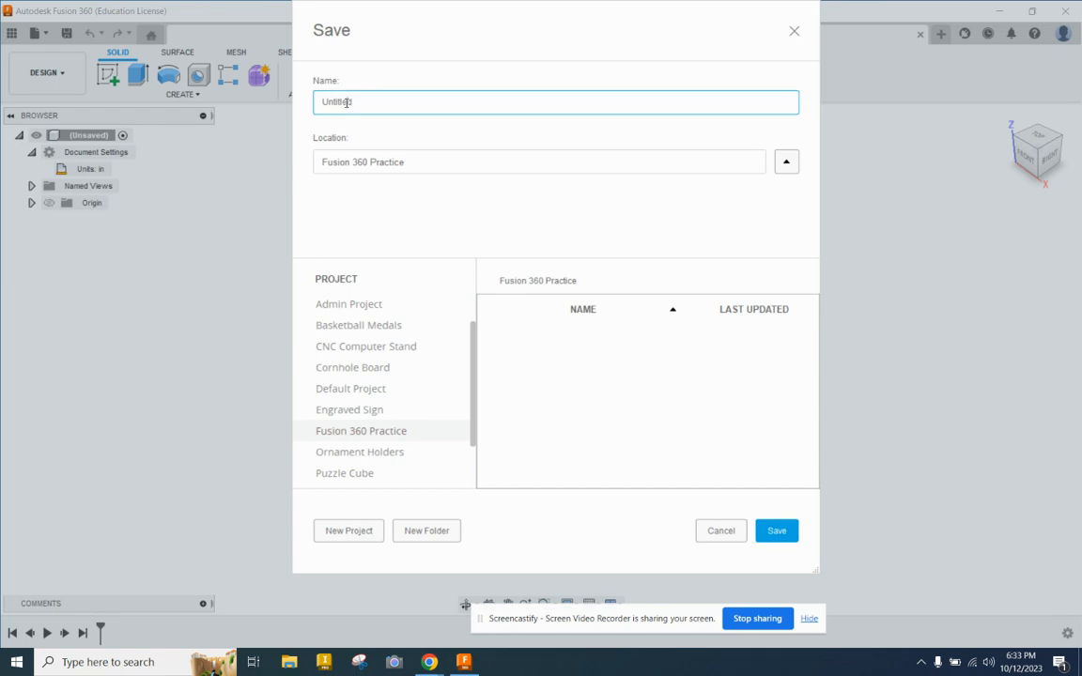
text(d)
drag(357, 102, 319, 98)
text(Subt)
text(ractive )
text(Shape)
Save the design as Subtractive Shape into the Fusion 360 Practice project
click(776, 530)
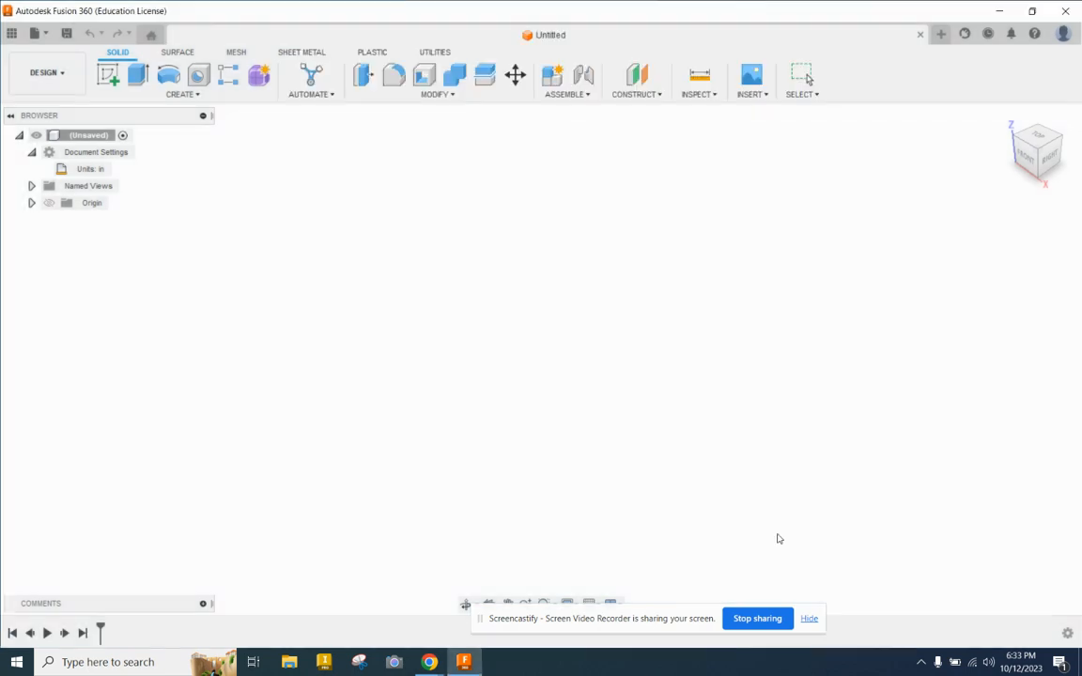